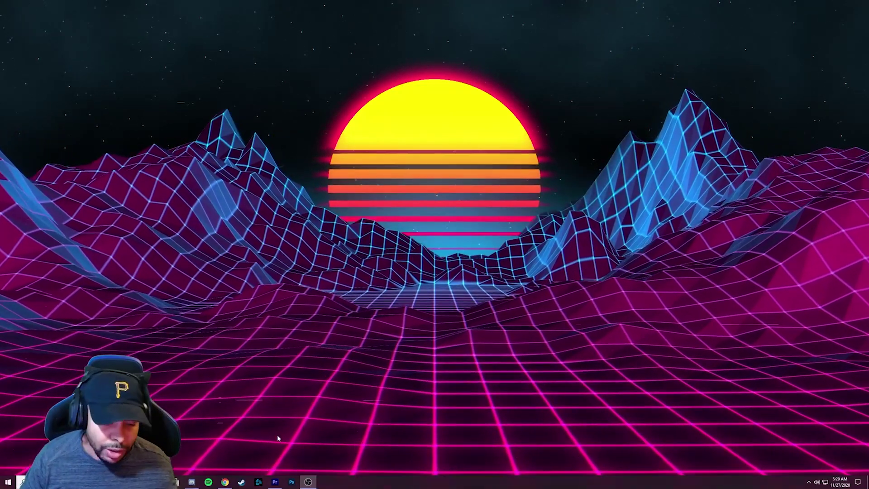
Open Microsoft's Download Windows 10 page from the Chrome search results and download the media creation tool.
mouse_move(225, 483)
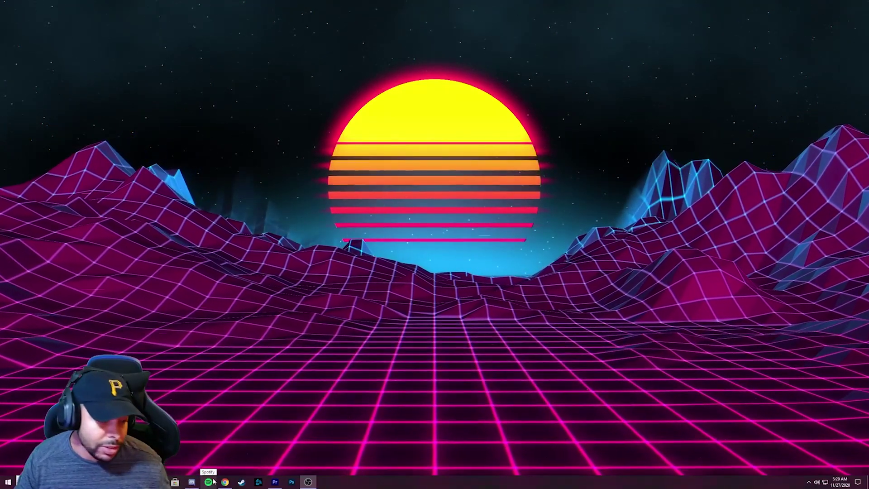
click(225, 481)
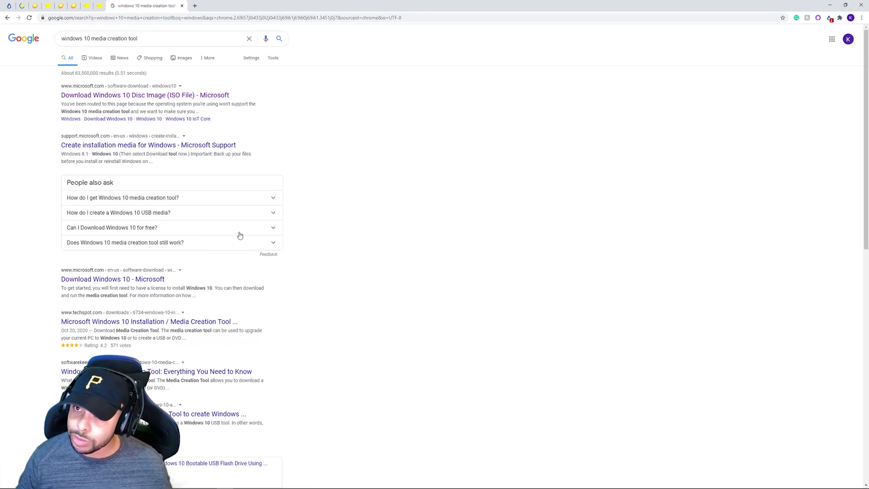
click(175, 95)
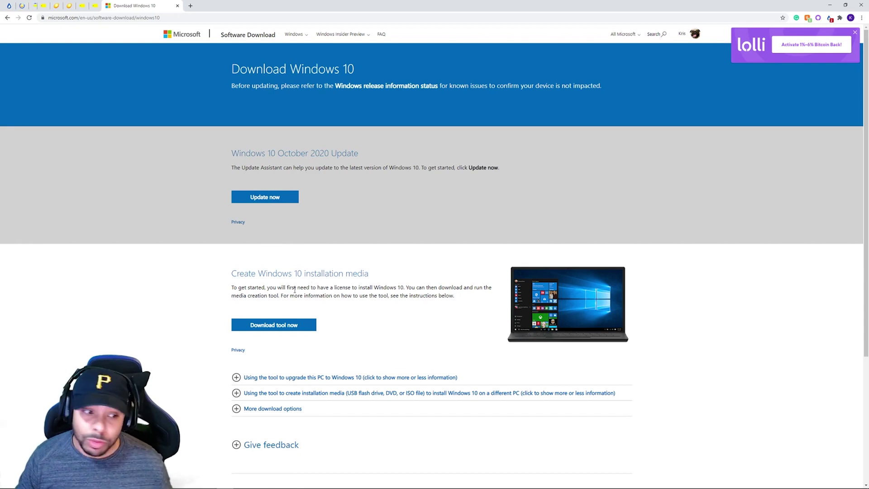
click(289, 325)
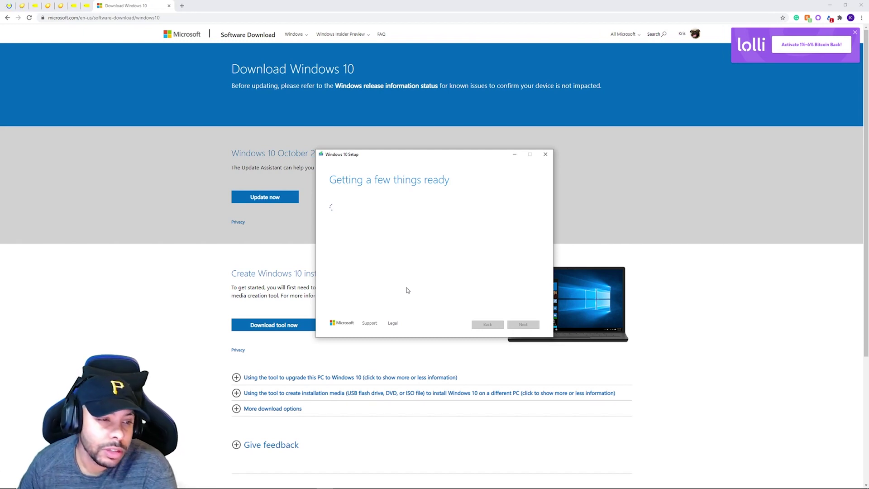
Accept the Media Creation Tool's license terms.
click(516, 326)
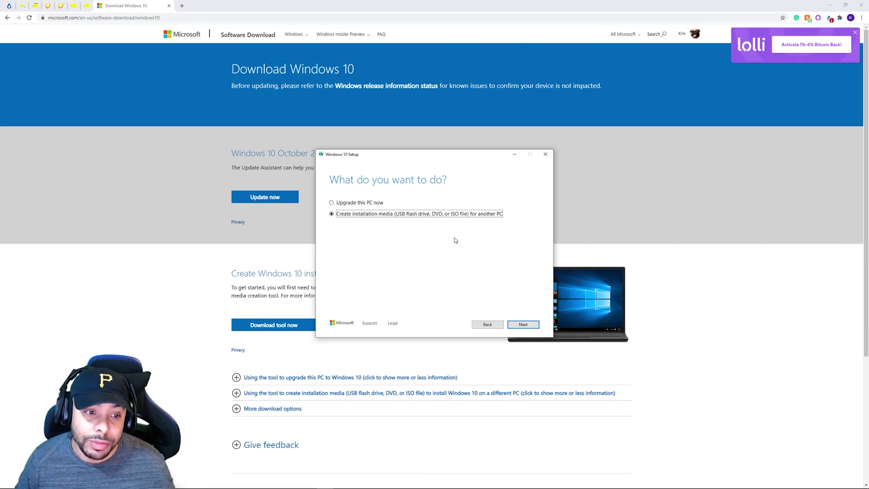
Create installation media for another PC with the recommended language, edition and architecture, on a USB flash drive.
click(524, 325)
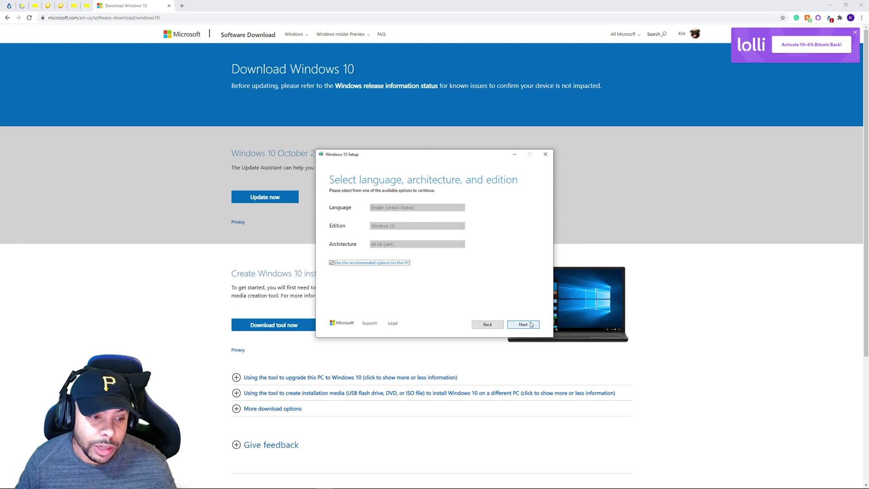
click(523, 325)
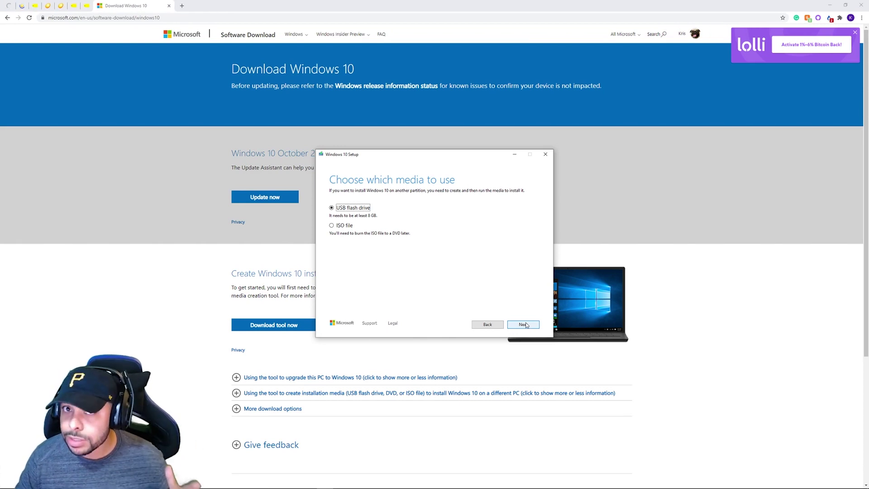
click(523, 325)
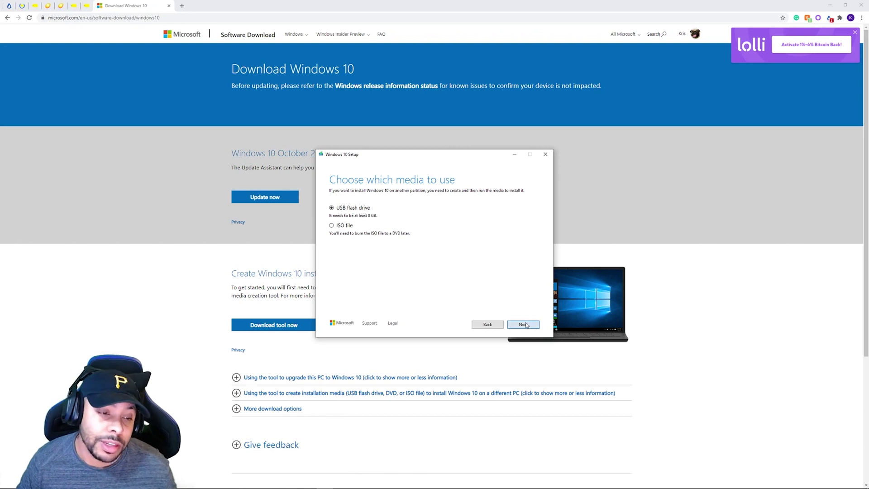
Write Windows 10 onto the selected USB drive and finish once it reports ready.
click(523, 325)
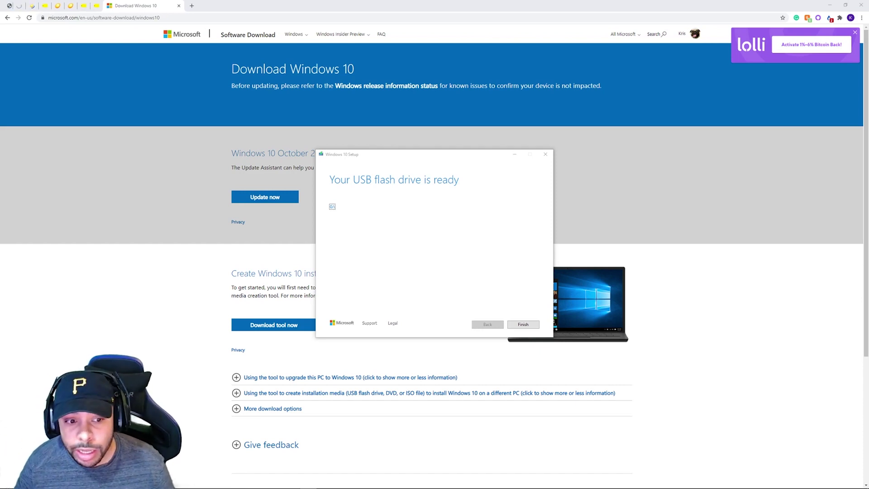
click(535, 324)
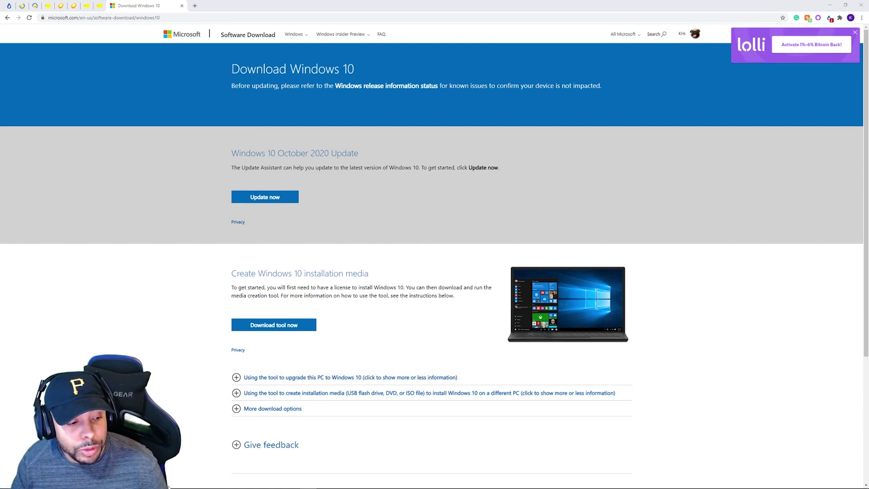
Check the setup files on ESD-USB (G:) in File Explorer, then eject the drive.
mouse_move(169, 487)
click(175, 482)
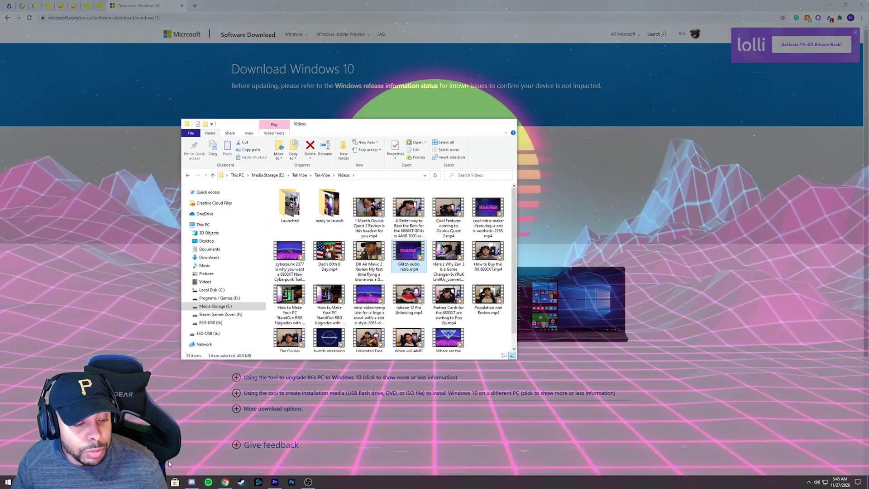
click(215, 333)
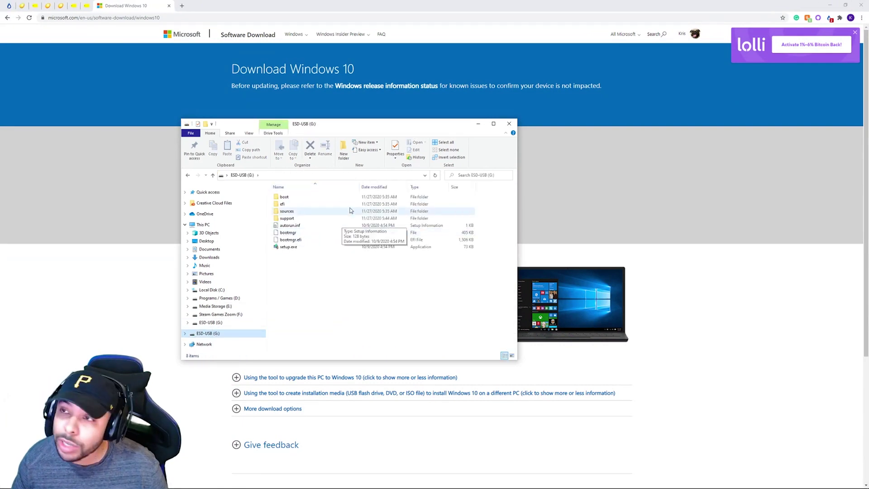
right_click(217, 335)
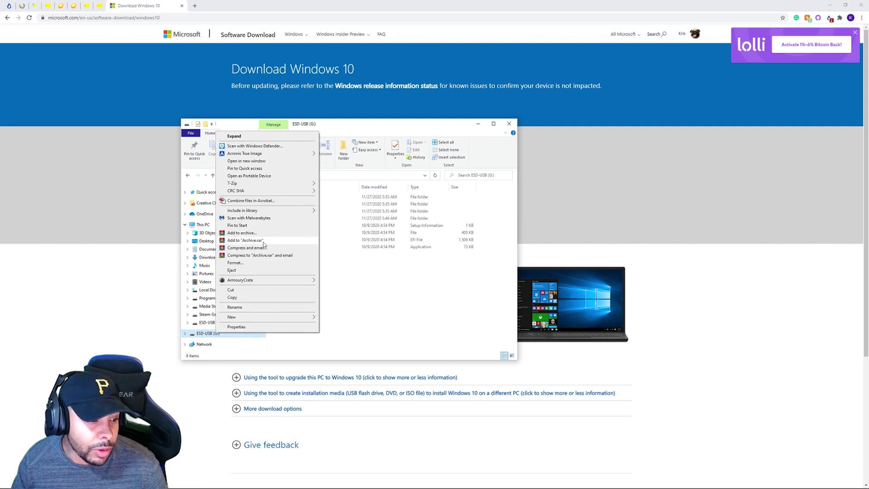
click(256, 270)
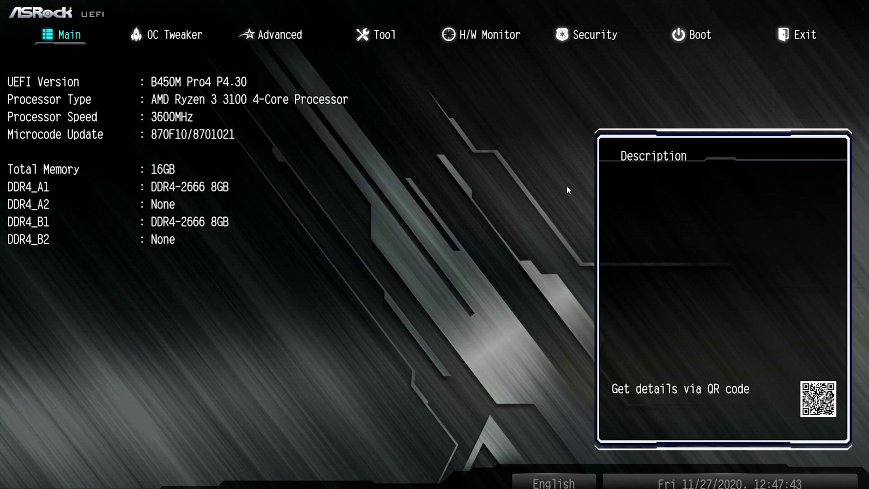
Set Boot Option #1 to UEFI: PNY USB 2.0 FD on the Boot page.
key(Right)
key(Right)
key(Right)
key(Right)
key(Right)
key(Right)
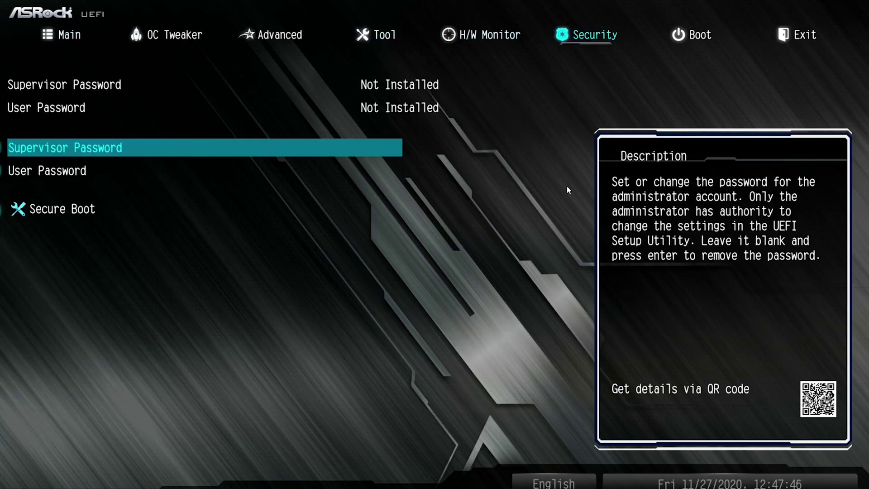
key(Left)
key(Left)
key(Left)
key(Left)
key(Left)
key(Left)
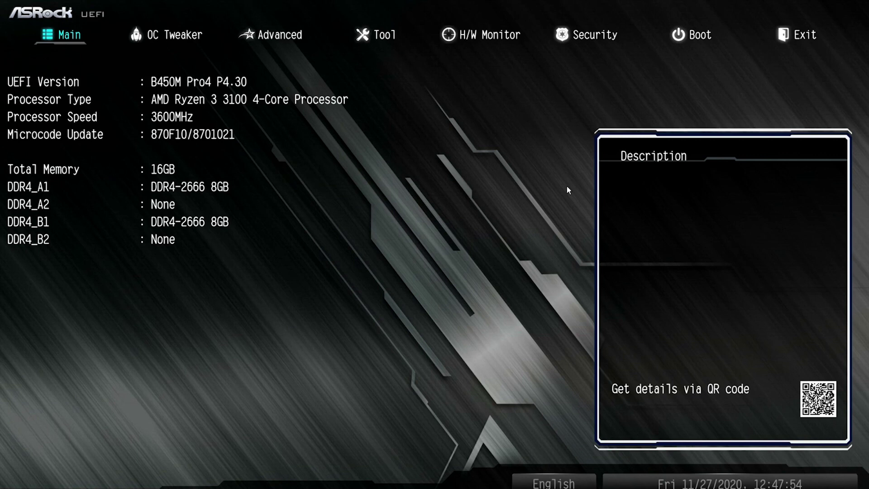
key(Right)
key(Right)
key(Right)
key(Right)
key(Right)
key(Right)
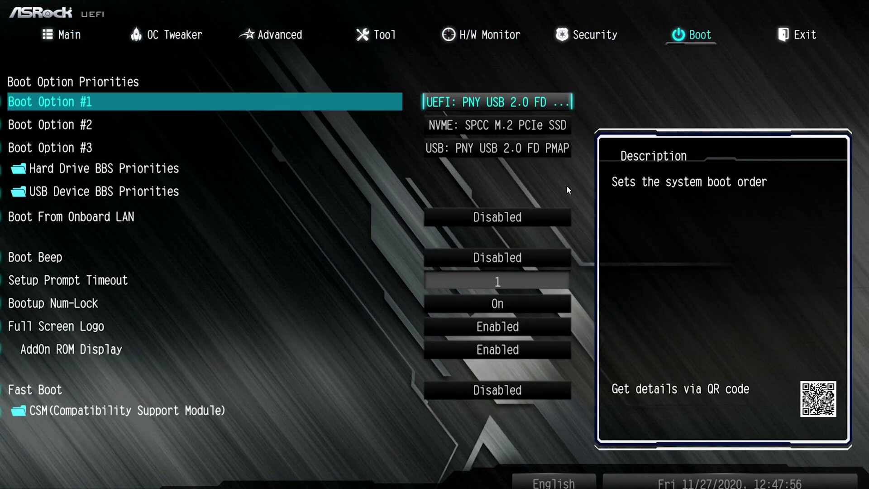
key(Return)
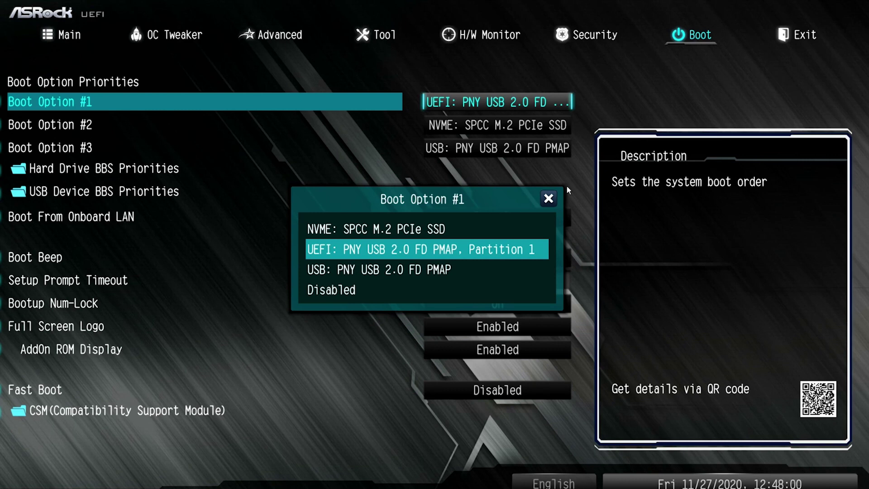
key(Return)
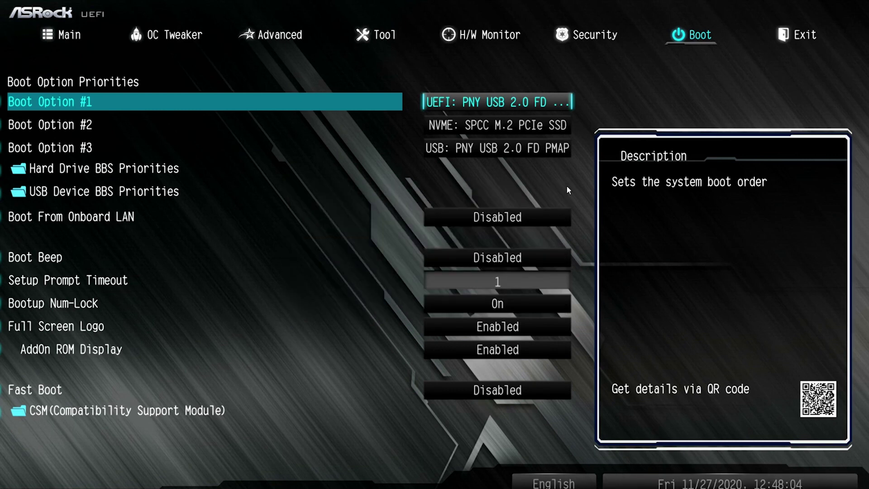
key(Right)
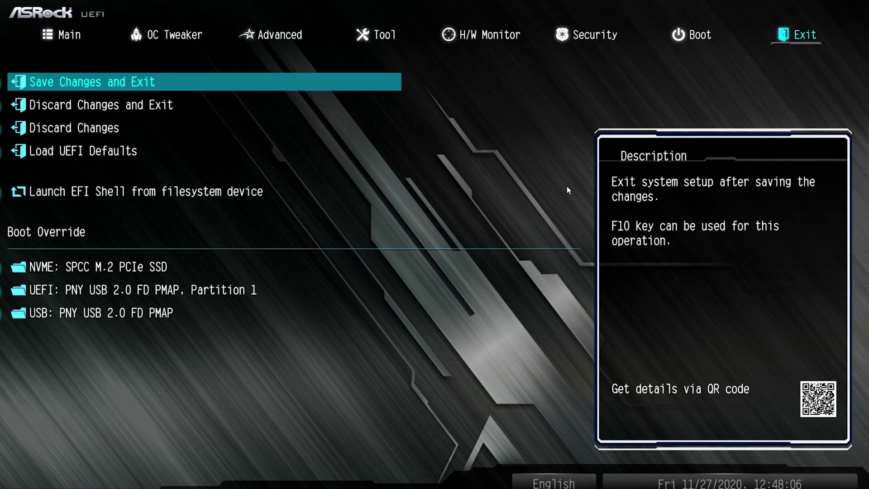
Keep NVME: SPCC M.2 PCIe SSD as Boot Option #2.
key(Left)
key(Down)
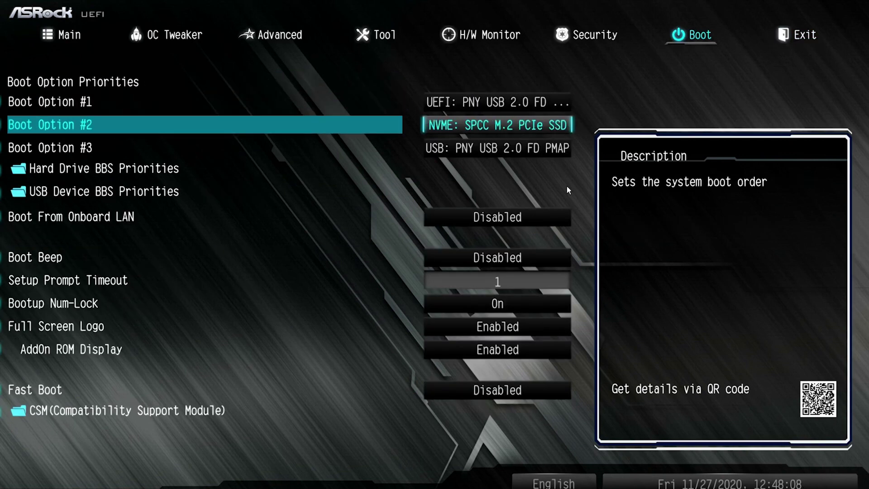
key(Return)
key(Down)
key(Down)
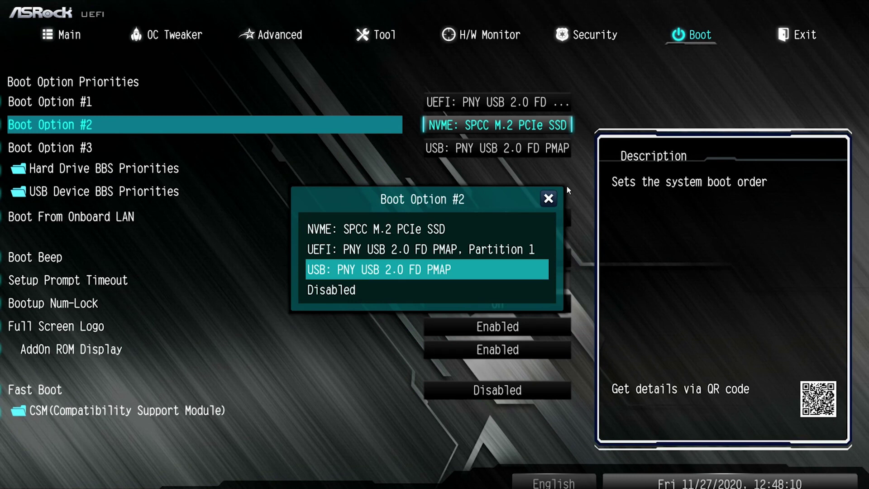
key(Up)
key(Up)
key(Return)
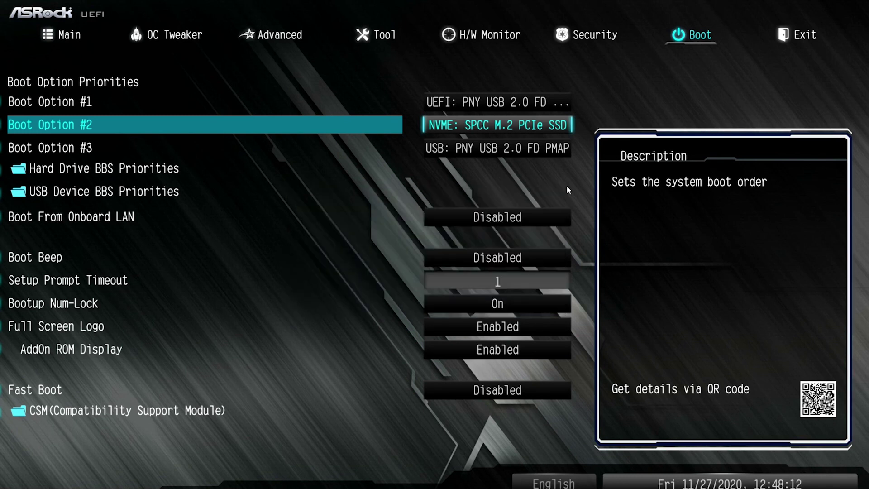
key(Down)
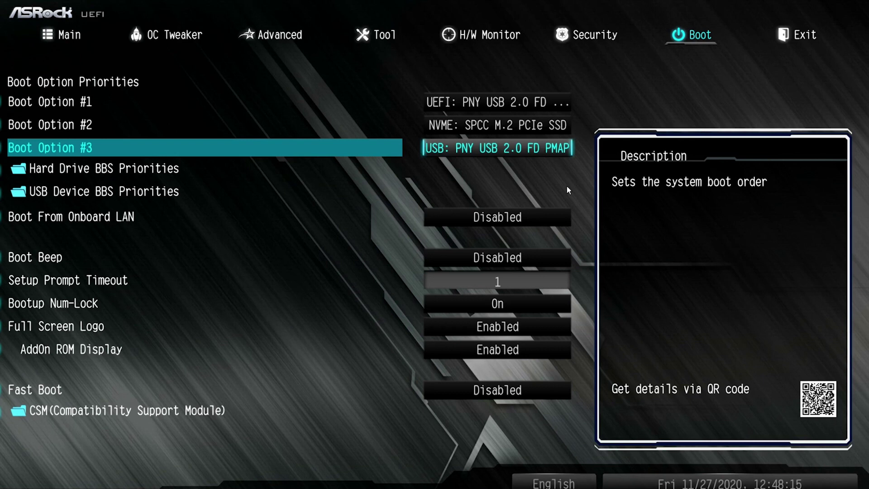
key(Down)
key(Down)
key(Down)
key(Up)
key(Up)
key(Up)
key(Up)
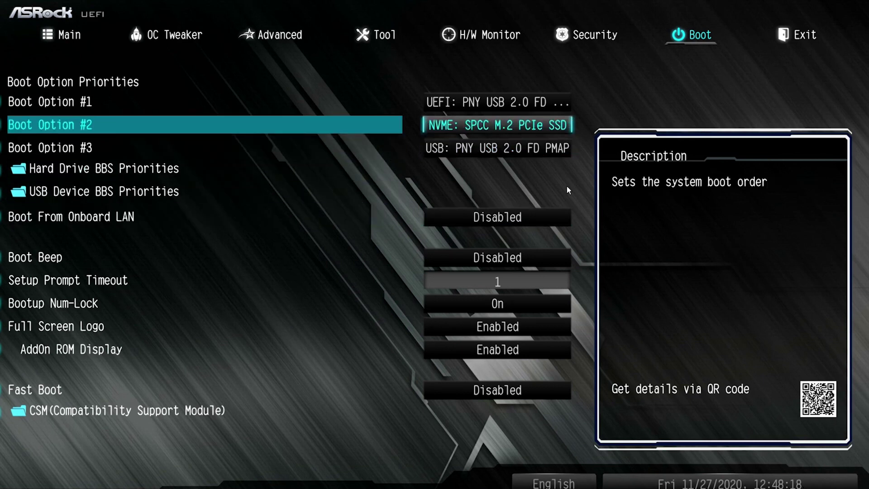
key(Up)
Save changes and exit the firmware, confirming the restart.
key(Right)
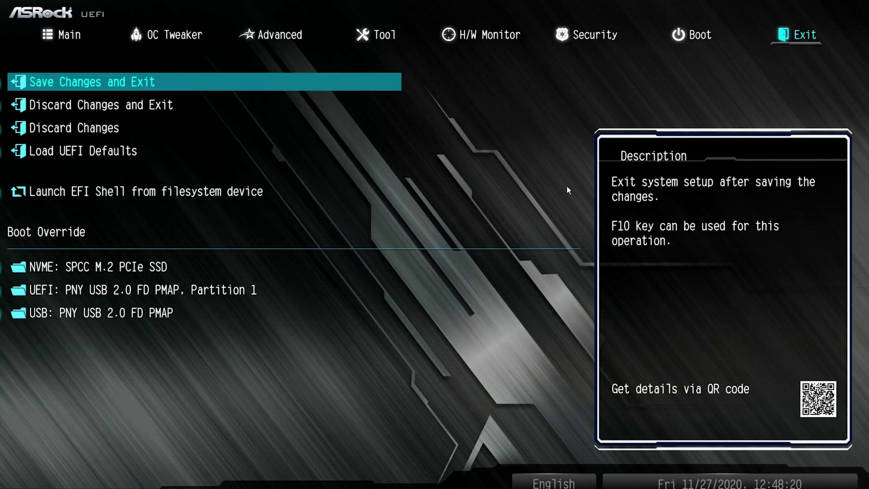
key(Return)
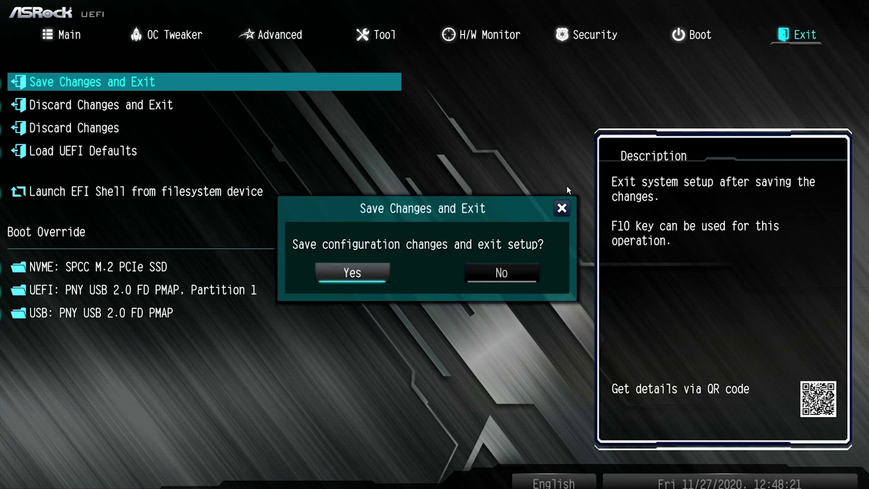
key(Return)
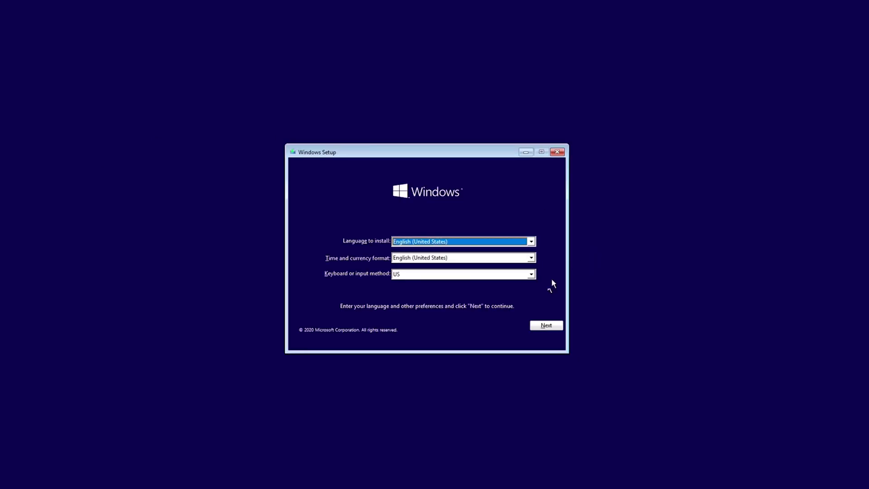
Start the Windows install without a product key, confirming the chosen edition.
click(535, 326)
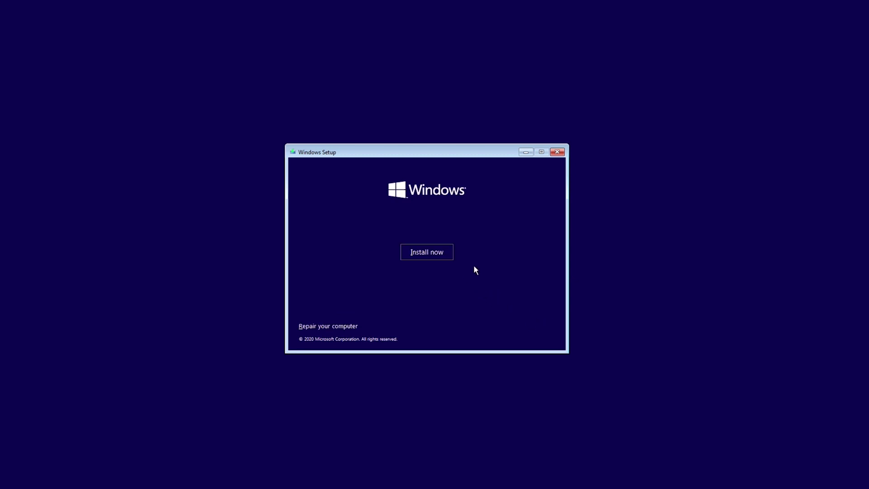
click(436, 250)
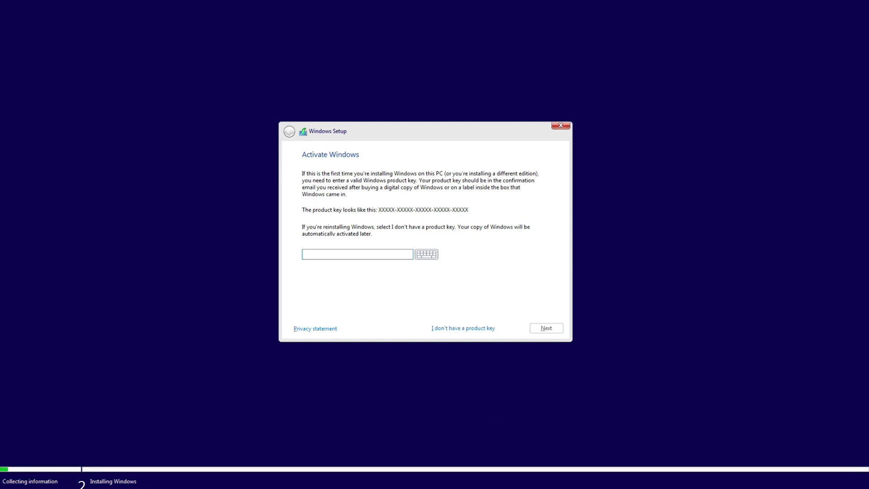
click(480, 327)
click(543, 326)
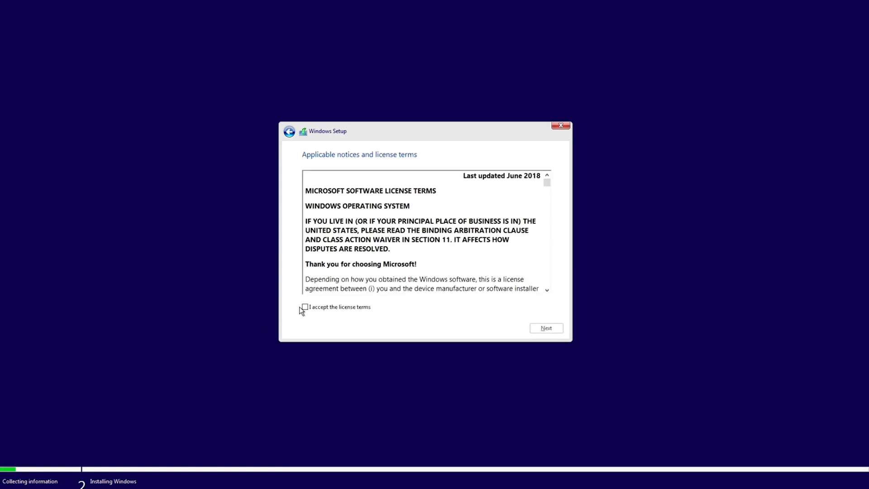
Accept the license terms and choose the Custom install.
click(304, 307)
click(543, 329)
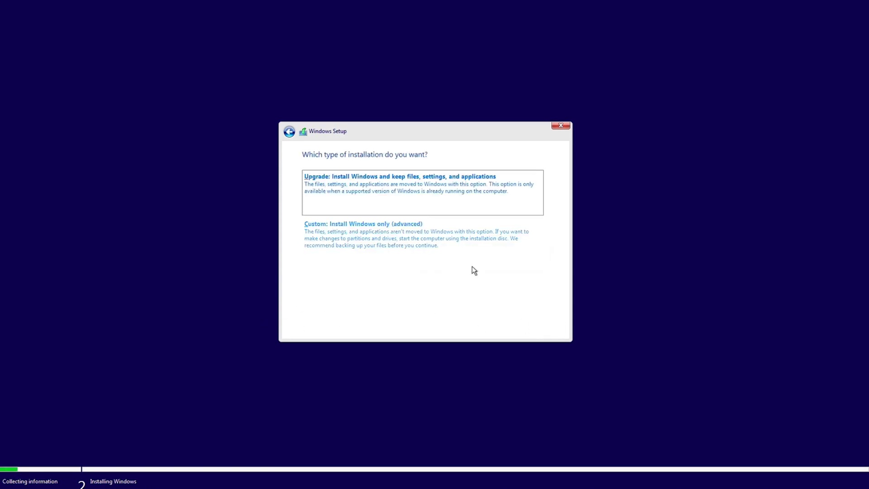
click(407, 241)
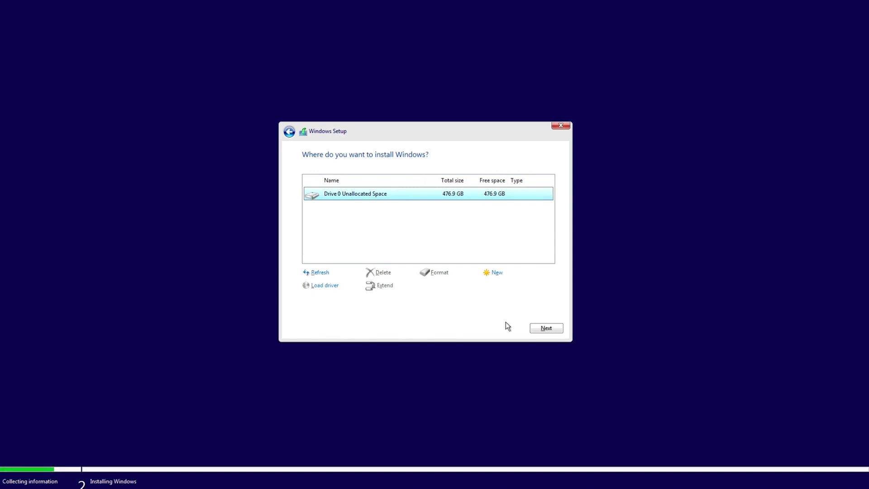
Install Windows onto Drive 0's 476.9 GB unallocated space.
click(547, 329)
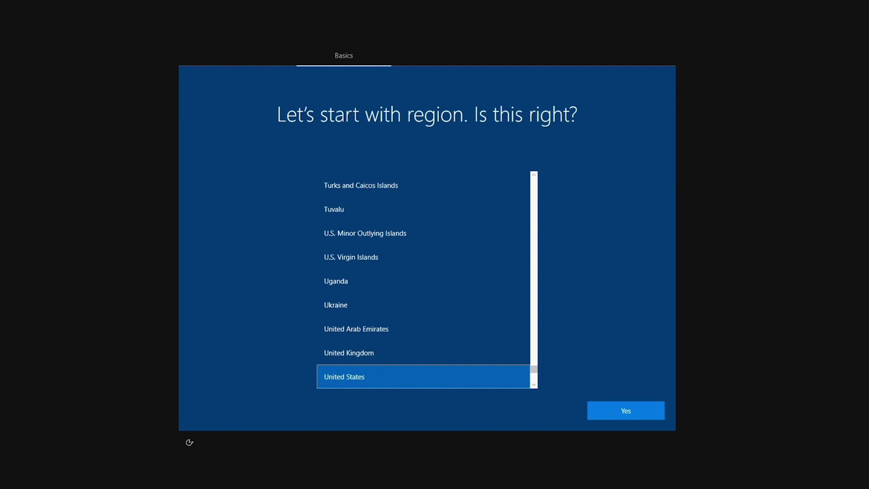
Clear the account e-mail field and begin typing a new outlook.com address.
key(BackSpace)
key(BackSpace)
key(BackSpace)
key(BackSpace)
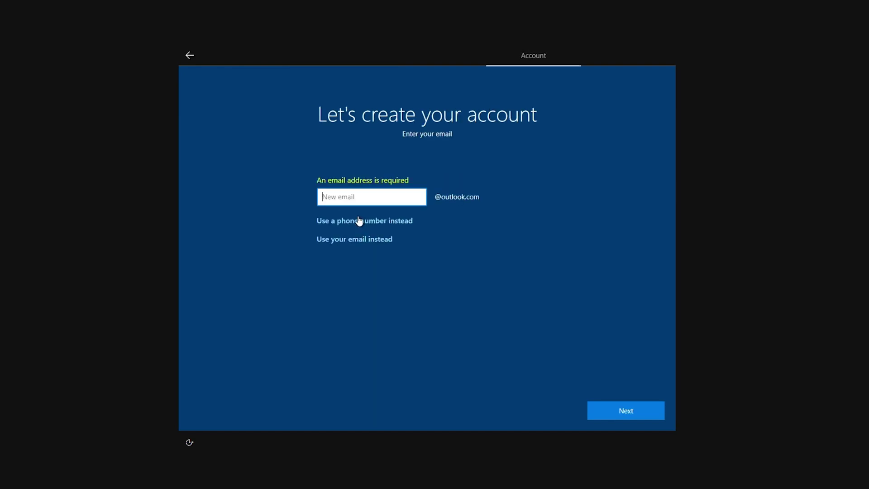
text(te)
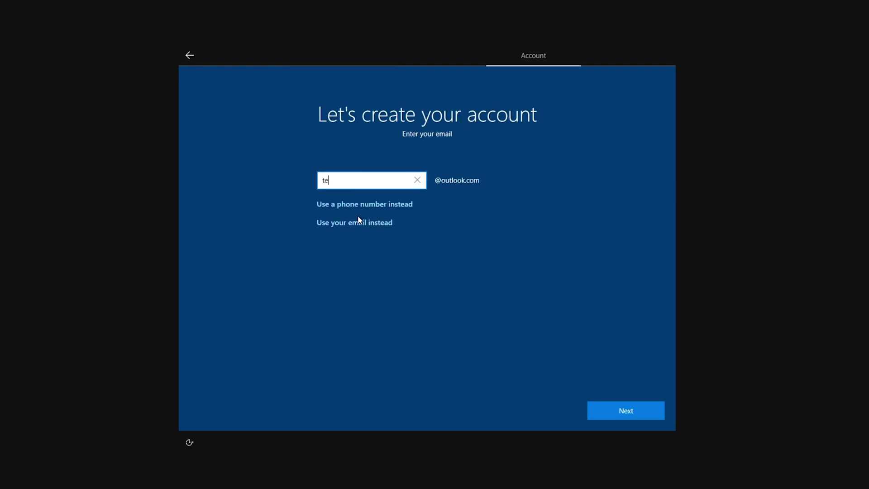
text(st)
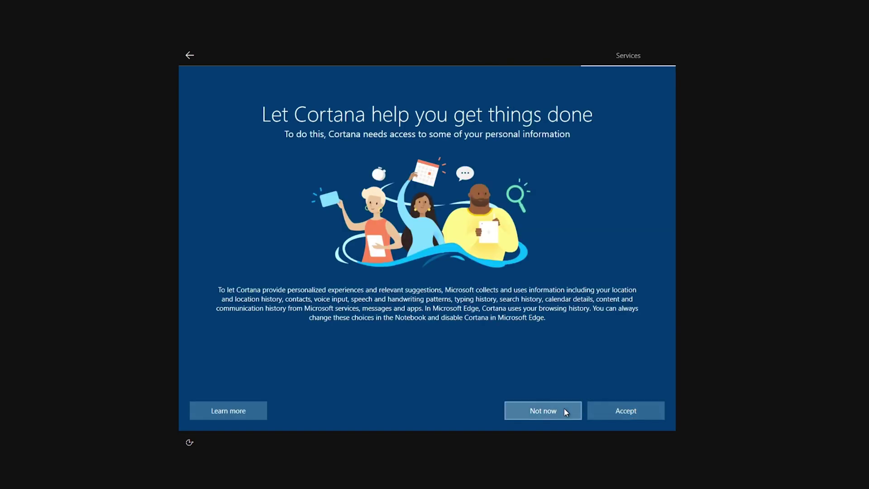